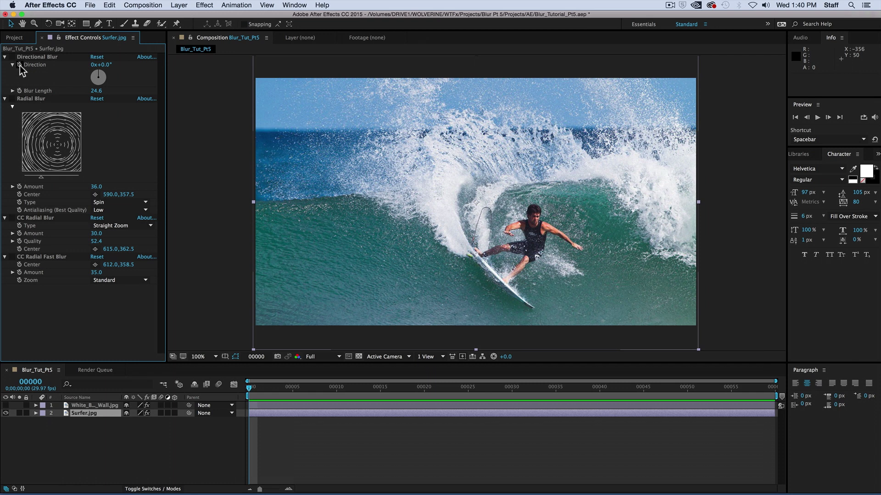
- Preview Directional Blur at 118° direction and 26.8 length, then switch it off again
left_click(11, 57)
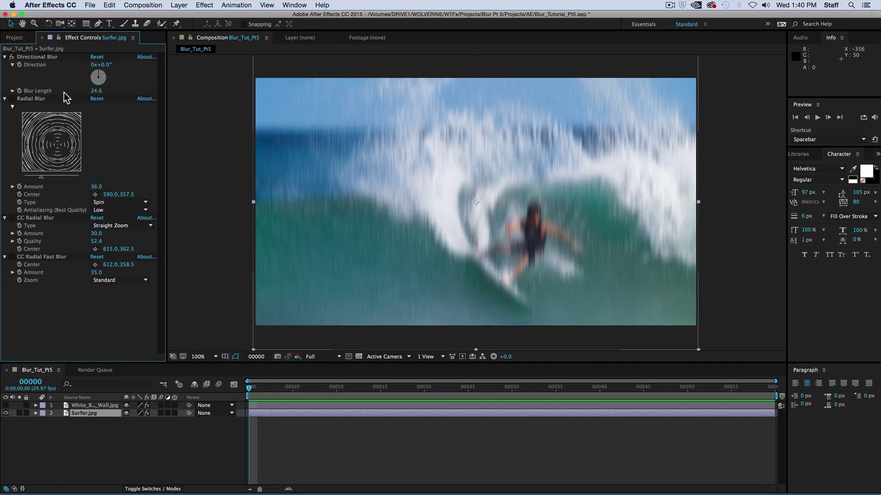
left_click_drag(95, 91, 166, 67)
left_click(12, 57)
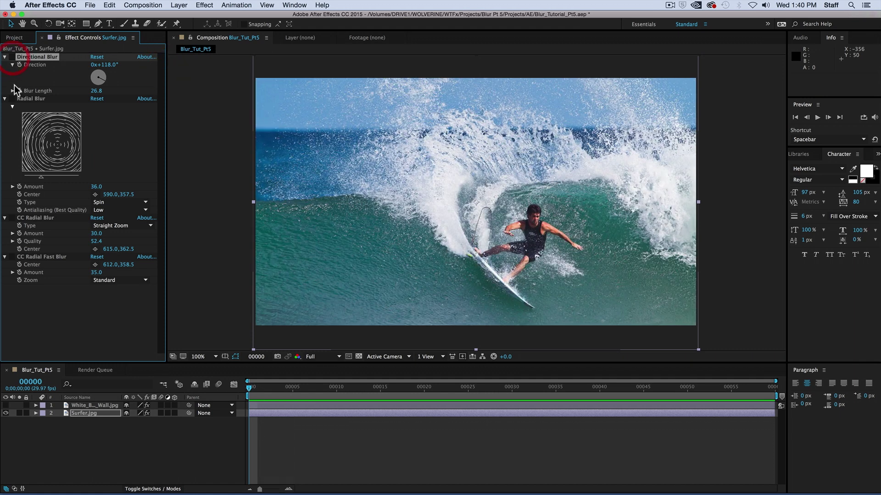
- Enable Radial Blur and set its Type to Zoom
left_click(12, 98)
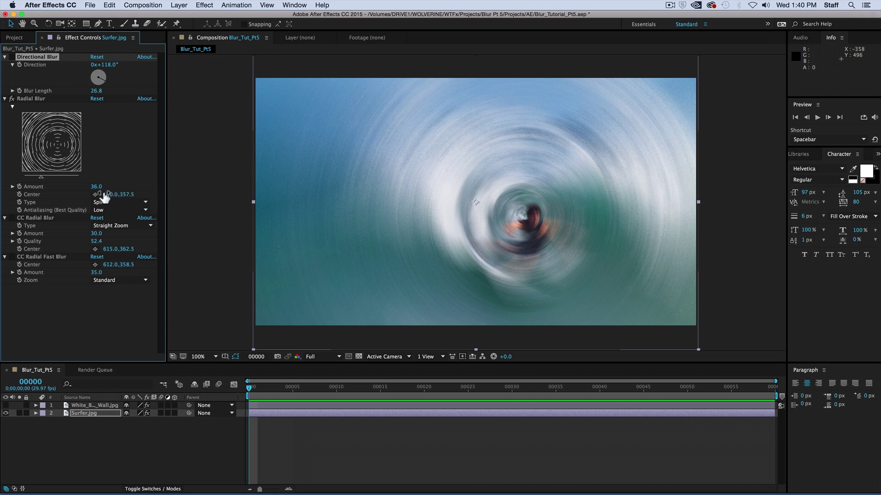
left_click(132, 203)
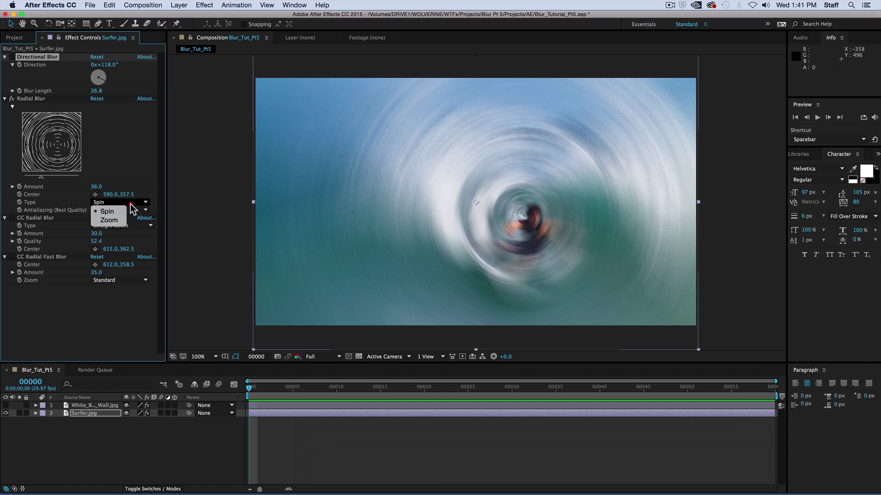
left_click(110, 220)
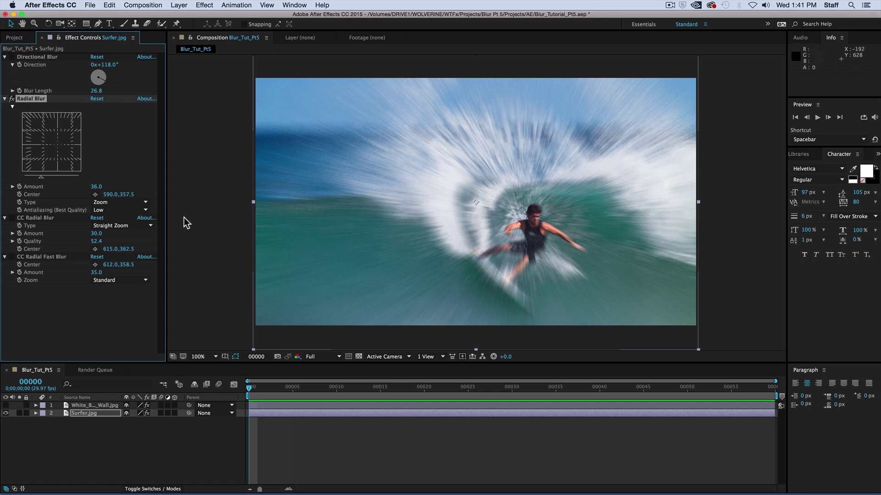
- Centre the zoom blur on the surfer at 390.0, 296.5 and raise Amount to 85
left_click(109, 194)
type("590")
left_click(131, 195)
left_click(109, 194)
left_click(95, 195)
left_click(540, 229)
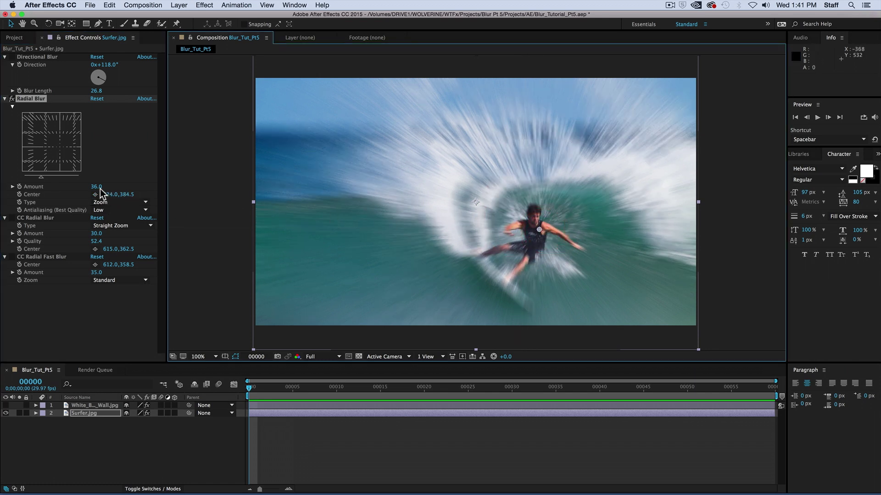
left_click_drag(97, 187, 119, 187)
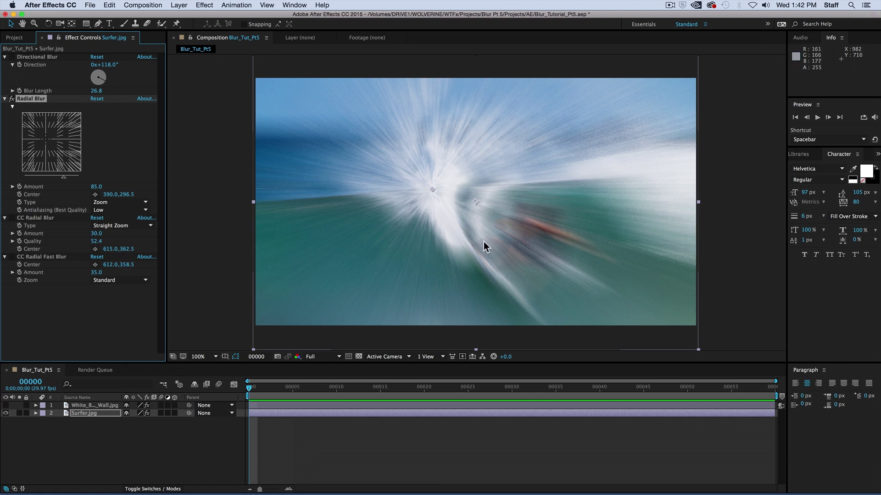
- Inspect the blur at 1600% magnification and set Radial Blur antialiasing to High
scroll(521, 248, "up", 6)
left_click_drag(524, 249, 277, 123)
scroll(477, 198, "up", 1)
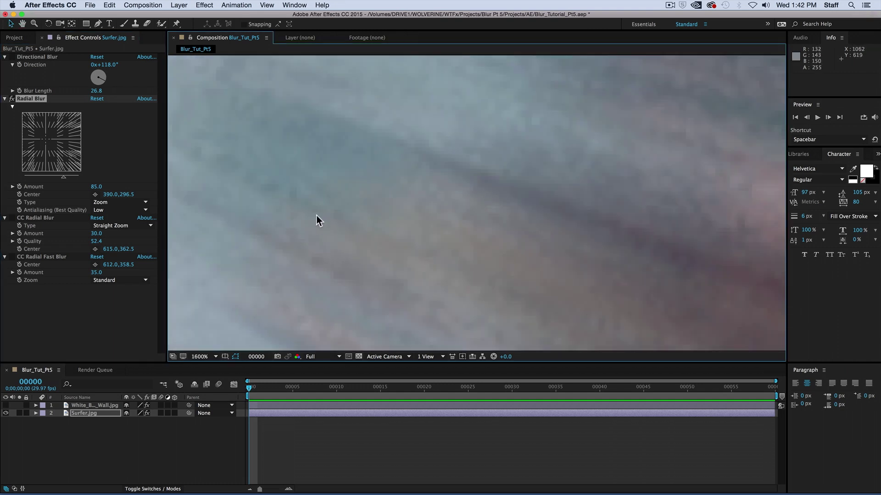
left_click(115, 211)
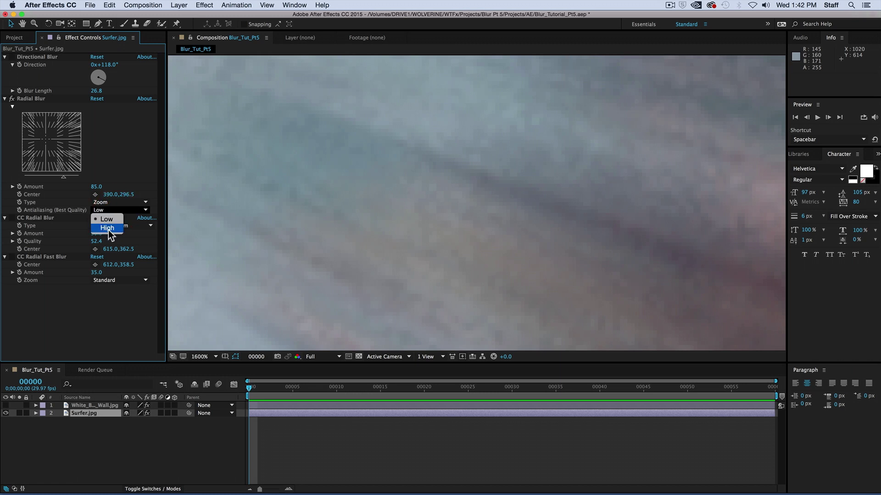
left_click(104, 230)
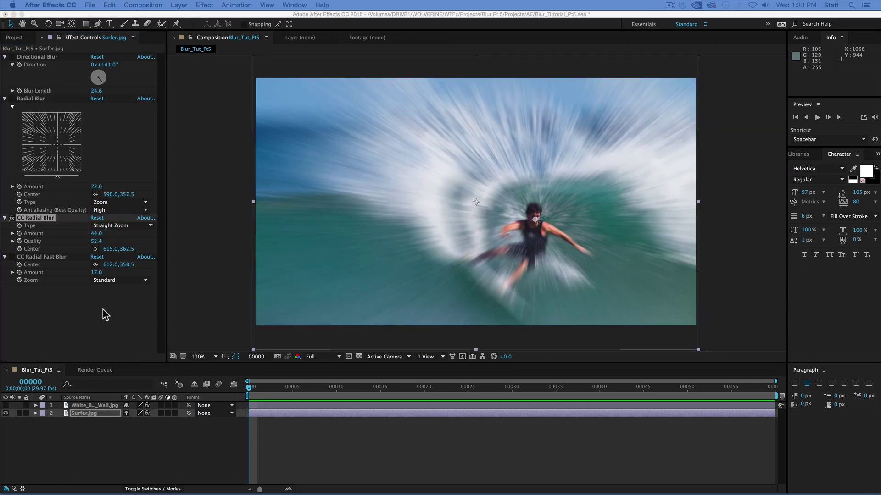
left_click(102, 310)
- Try CC Radial Blur's Fading Zoom and Centered Zoom types with increasing Amount values
left_click_drag(97, 237, 65, 207)
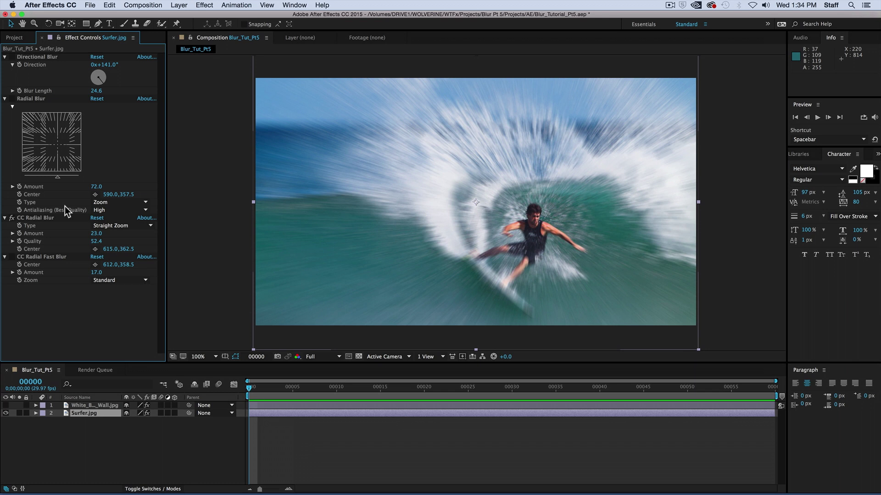
left_click(115, 227)
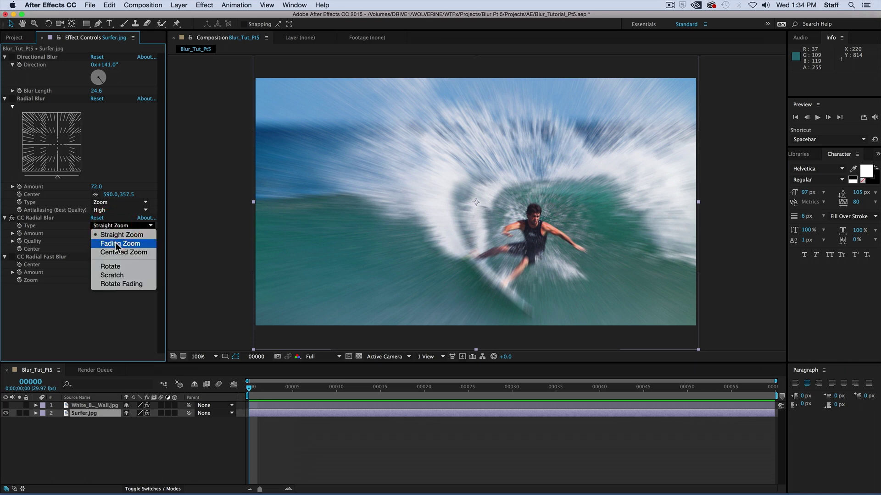
left_click(114, 243)
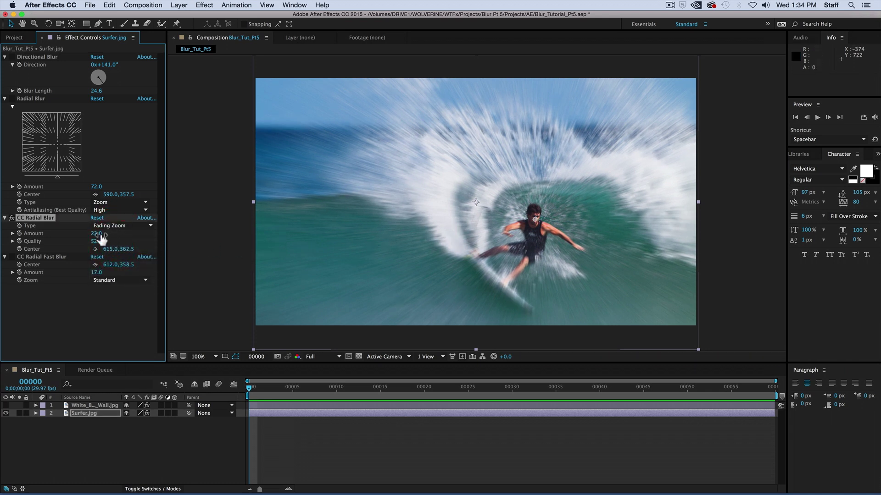
left_click_drag(96, 234, 102, 233)
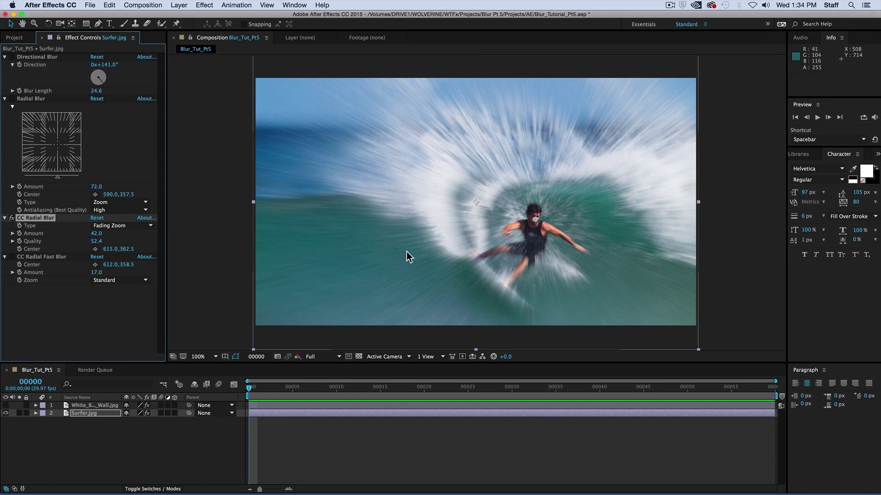
left_click(137, 226)
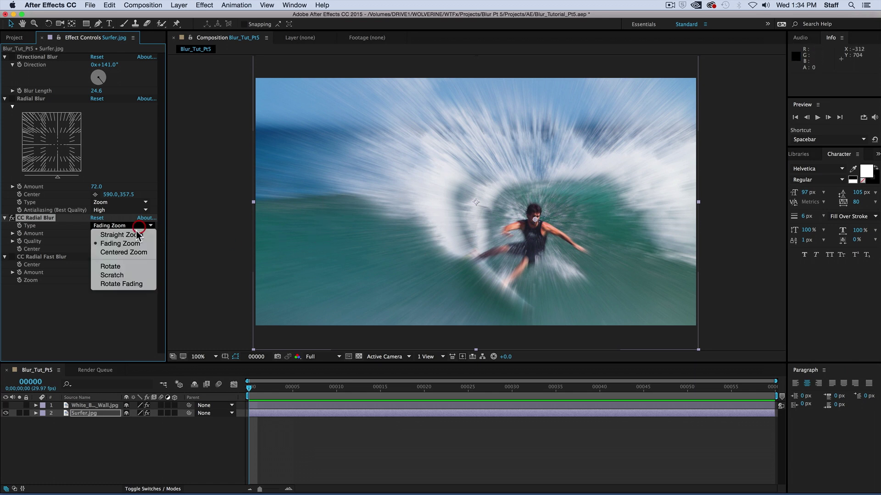
left_click(128, 251)
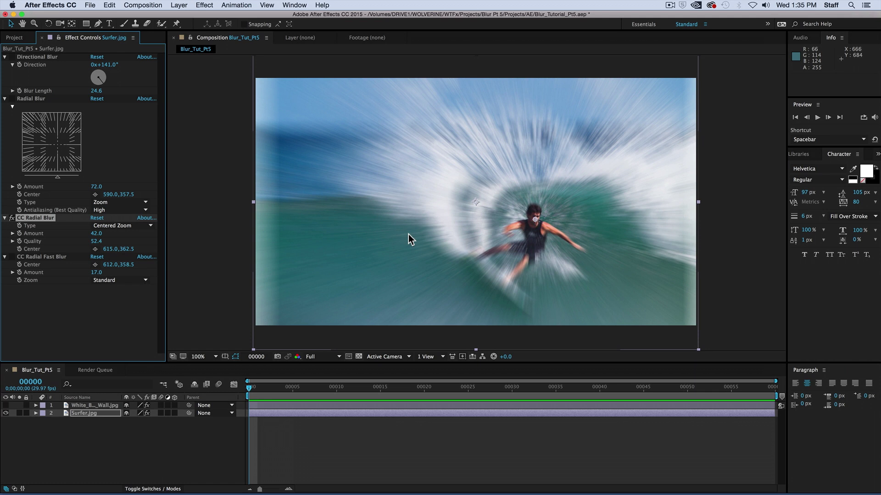
mouse_move(102, 235)
left_mouse_down()
mouse_move(125, 237)
mouse_move(112, 237)
left_mouse_up()
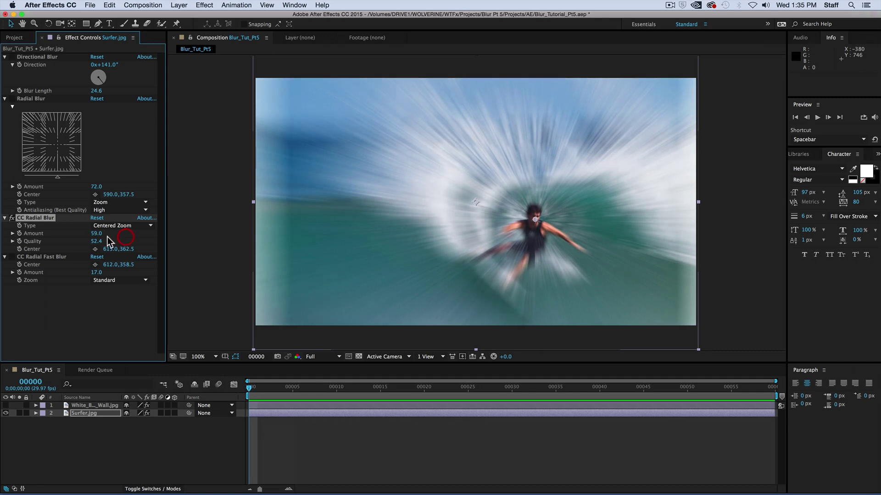
- Try Scratch and Rotate, settle on Rotate Fading at Amount 23, then enable CC Radial Fast Blur instead
left_click(119, 226)
left_click(122, 275)
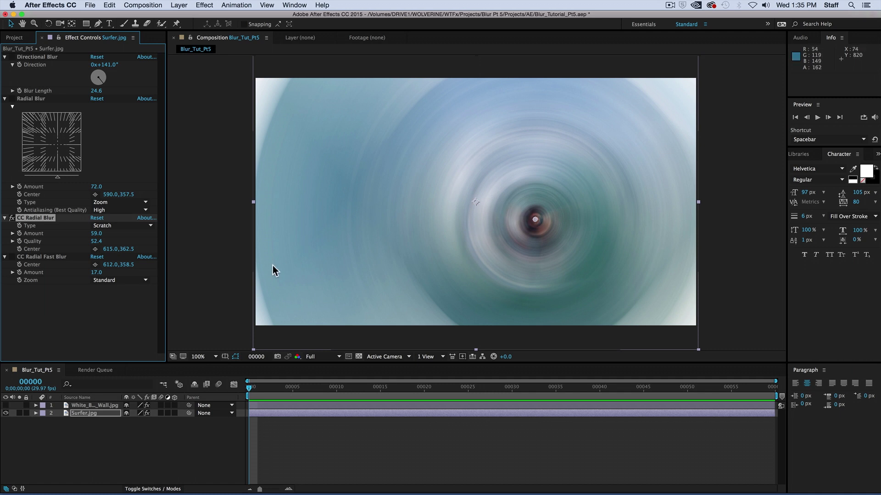
left_click(120, 225)
left_click(120, 267)
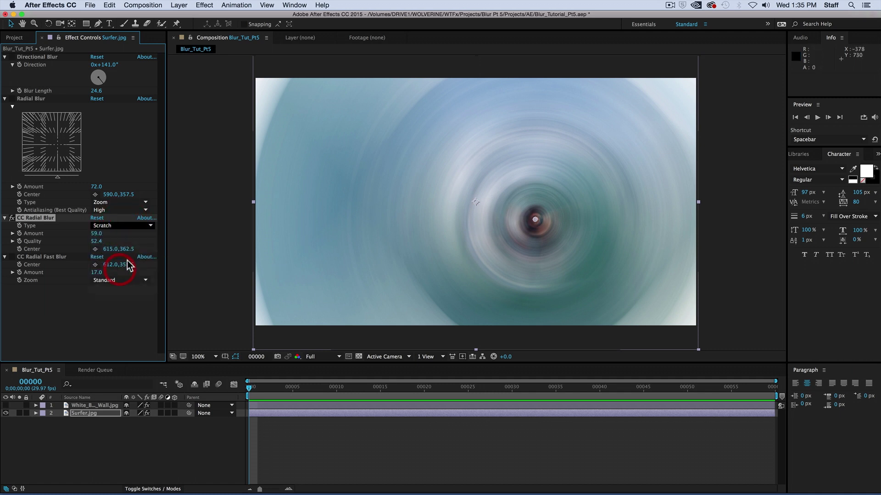
mouse_move(102, 233)
left_mouse_down()
mouse_move(118, 234)
mouse_move(106, 234)
left_mouse_up()
left_click(114, 226)
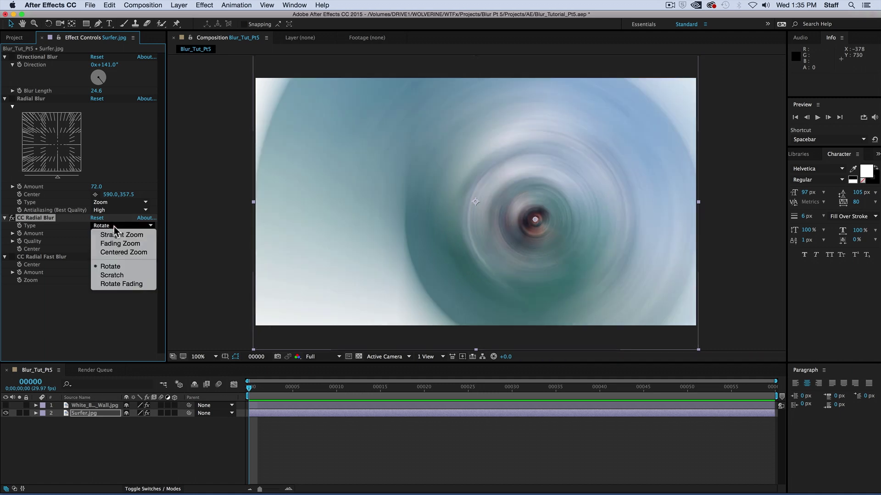
left_click(114, 281)
mouse_move(101, 234)
left_mouse_down()
mouse_move(113, 233)
mouse_move(72, 236)
mouse_move(90, 236)
left_mouse_up()
left_click(12, 218)
left_click(11, 257)
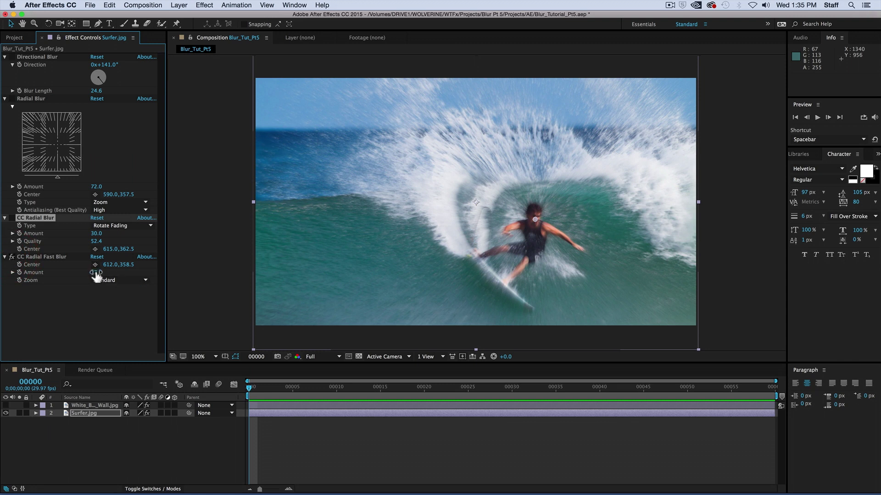
- Set CC Radial Fast Blur Amount to 70 and its Zoom mode to Darkest, after trying Brightest
left_click_drag(97, 274, 132, 277)
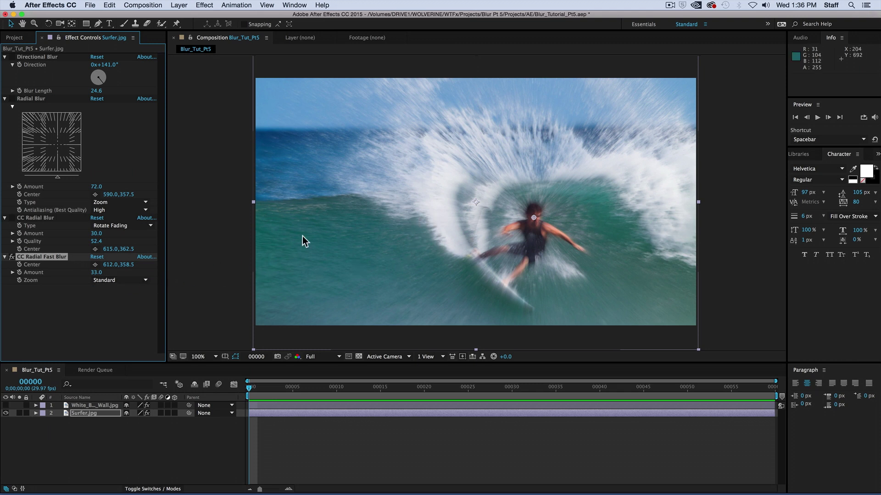
left_click_drag(96, 272, 108, 274)
left_click(113, 281)
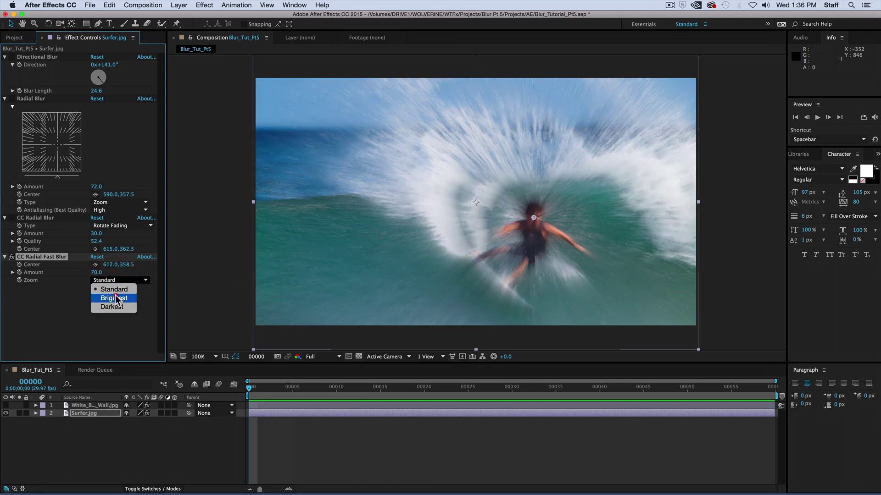
left_click(118, 295)
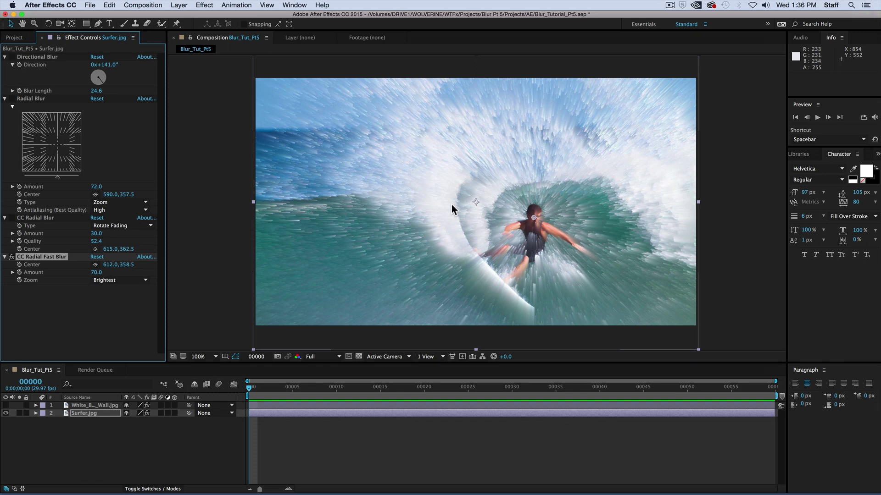
left_click(142, 280)
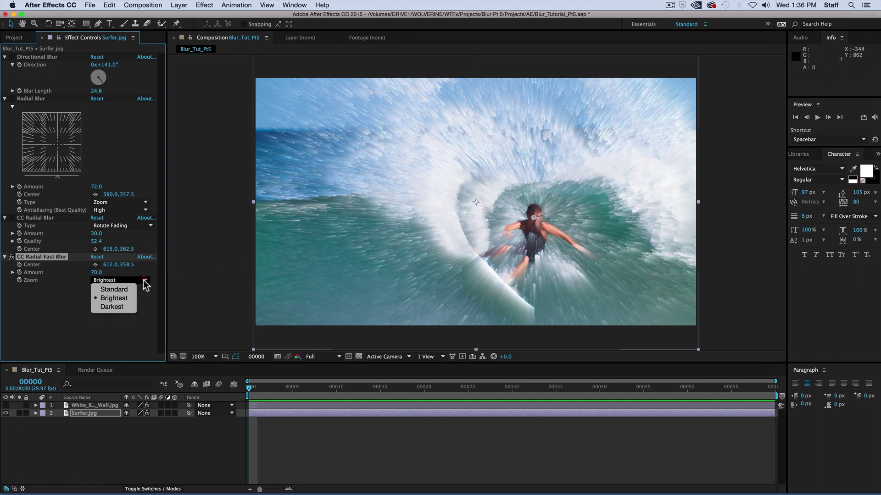
left_click(129, 307)
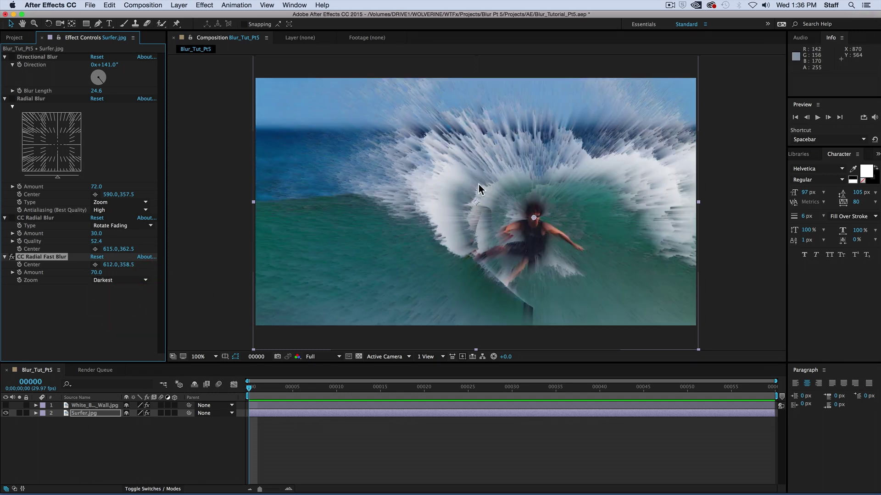